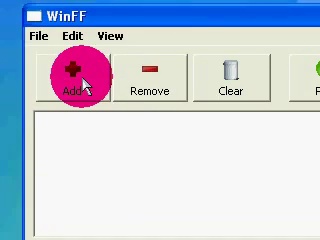
Step: Pick the High School Musical WMA song on drive D:, undoing an accidental rename
left_click(84, 82)
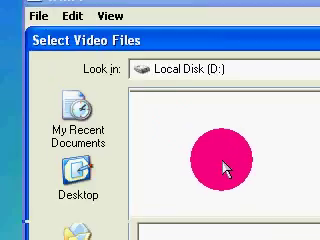
mouse_move(128, 157)
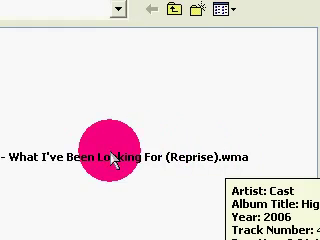
left_click(87, 164)
left_click(85, 163)
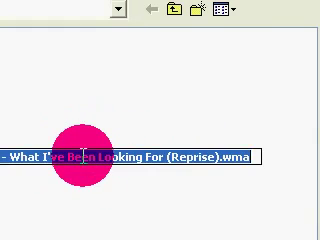
left_click(95, 180)
left_click(100, 165)
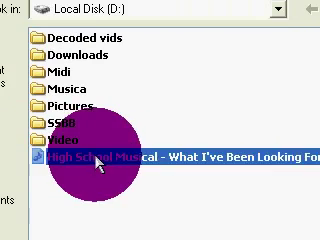
double_click(98, 165)
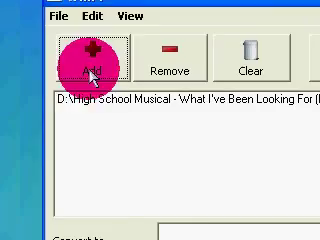
Step: Reopen the picker, show All File Types, and add the WMA song to the list
left_click(92, 75)
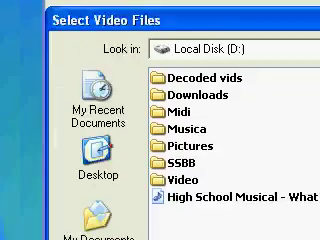
left_click(228, 180)
left_click(228, 186)
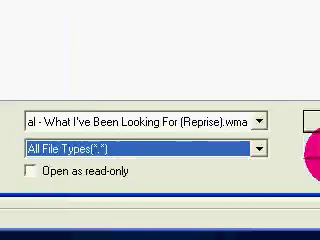
left_click(312, 148)
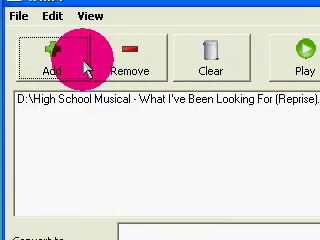
left_click(185, 104)
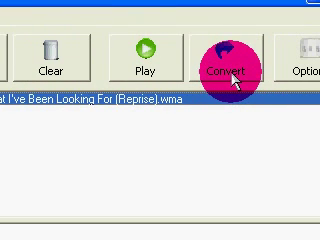
Step: Dismiss the 'Please select a preset' warning and open the output preset dropdown
left_click(232, 78)
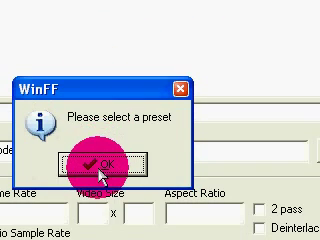
left_click(100, 170)
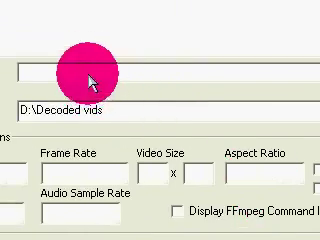
left_click(88, 76)
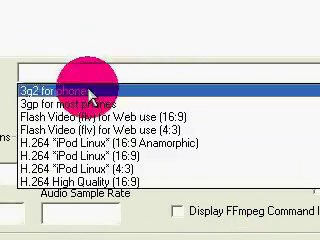
scroll(122, 143, "down", 1)
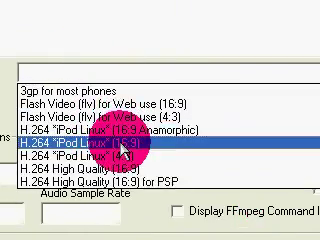
scroll(122, 143, "down", 1)
scroll(122, 143, "down", 1)
scroll(122, 143, "down", 1)
scroll(122, 143, "down", 1)
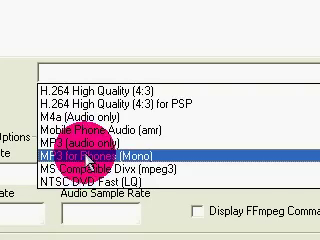
Step: Choose the 'MP3 (audio only)' preset and convert the WMA song
left_click(90, 144)
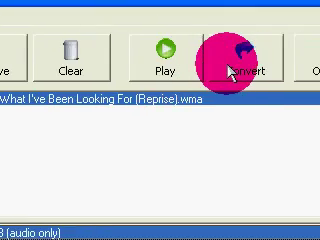
left_click(230, 72)
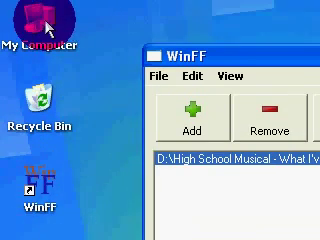
Step: Browse from My Computer to Local Disk (D:) and into the Decoded vids folder
double_click(47, 28)
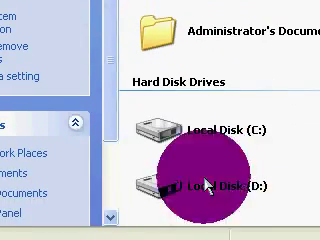
double_click(205, 185)
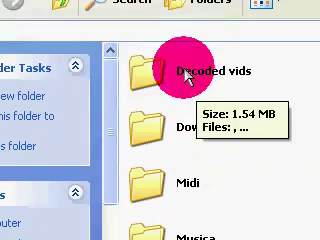
left_click(186, 74)
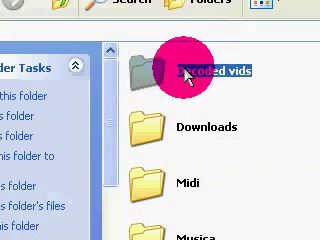
double_click(186, 74)
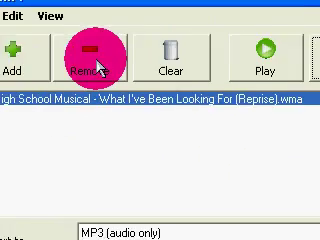
Step: Clear WinFF's list, close WinFF, and send the converted MP3 to the Recycle Bin
left_click(103, 85)
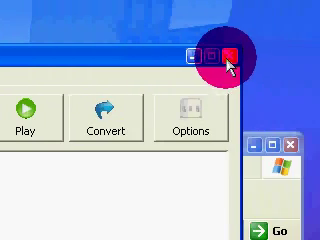
left_click(228, 62)
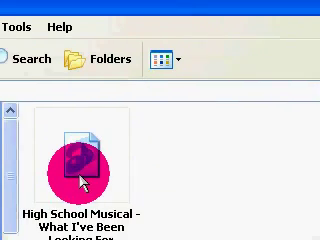
right_click(82, 180)
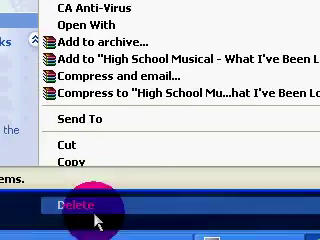
left_click(97, 220)
left_click(200, 73)
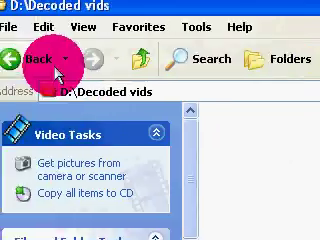
Step: Return to drive D: and delete the original WMA song
left_click(56, 70)
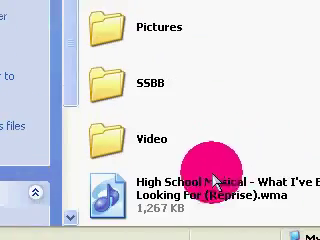
left_click(215, 182)
right_click(214, 175)
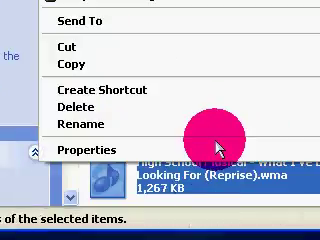
left_click(215, 109)
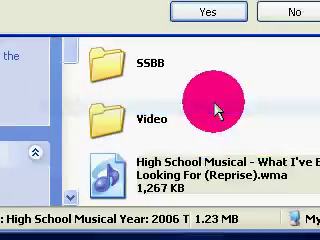
left_click(211, 78)
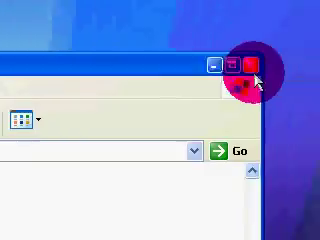
Step: Close the drive D: Explorer window, leaving only the desktop
left_click(251, 70)
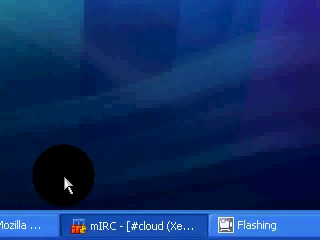